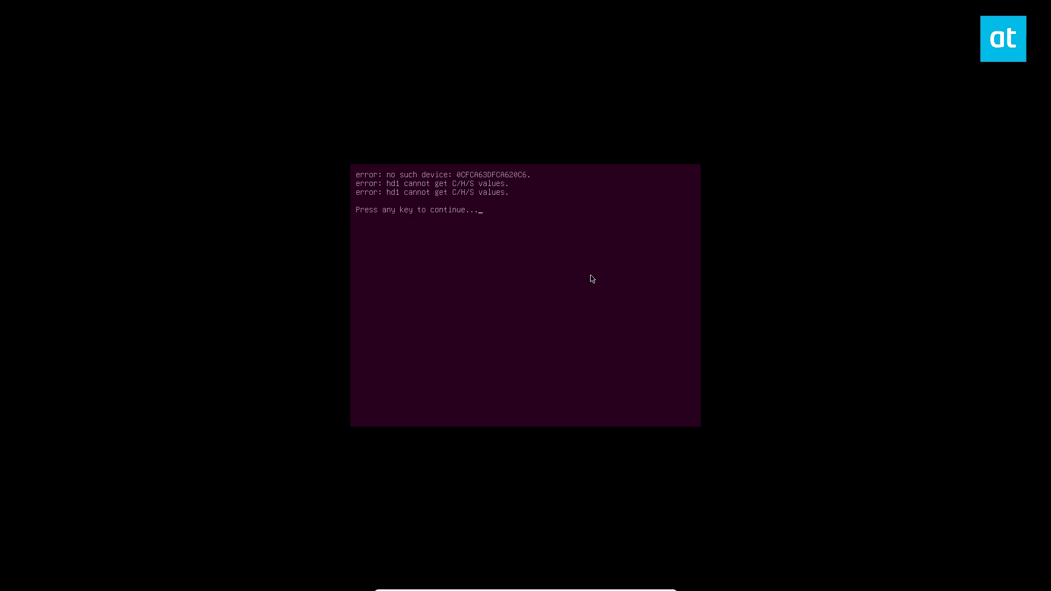
# - Dismiss the device error, browse past the Windows 10 entry, and boot Ubuntu from GRUB
pyautogui.press('Return')
pyautogui.press('Down')
pyautogui.press('Down')
pyautogui.press('Down')
pyautogui.press('Down')
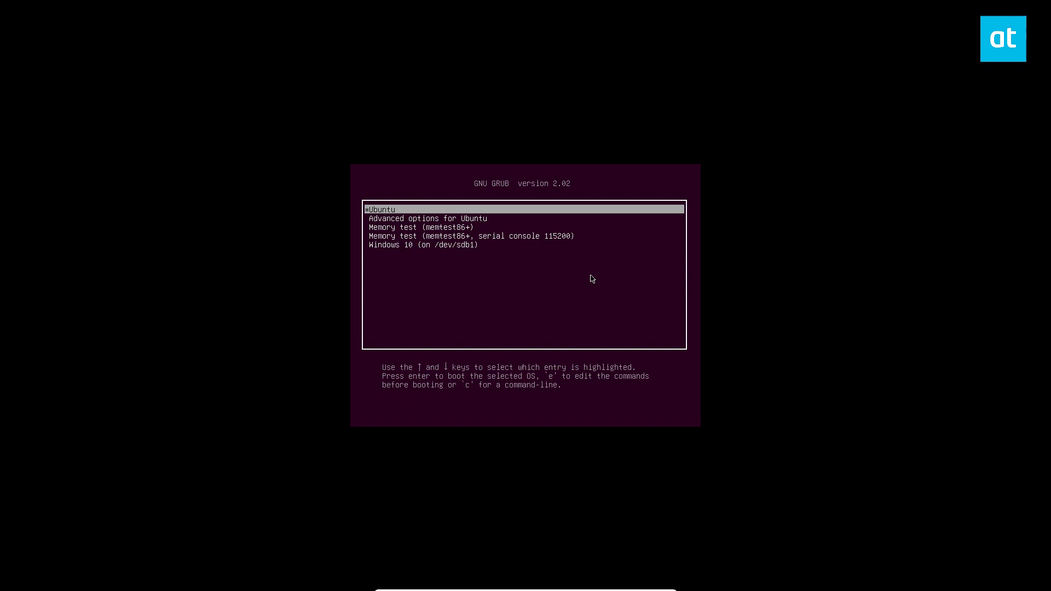
pyautogui.press('Down')
pyautogui.press('Down')
pyautogui.press('Down')
pyautogui.press('Down')
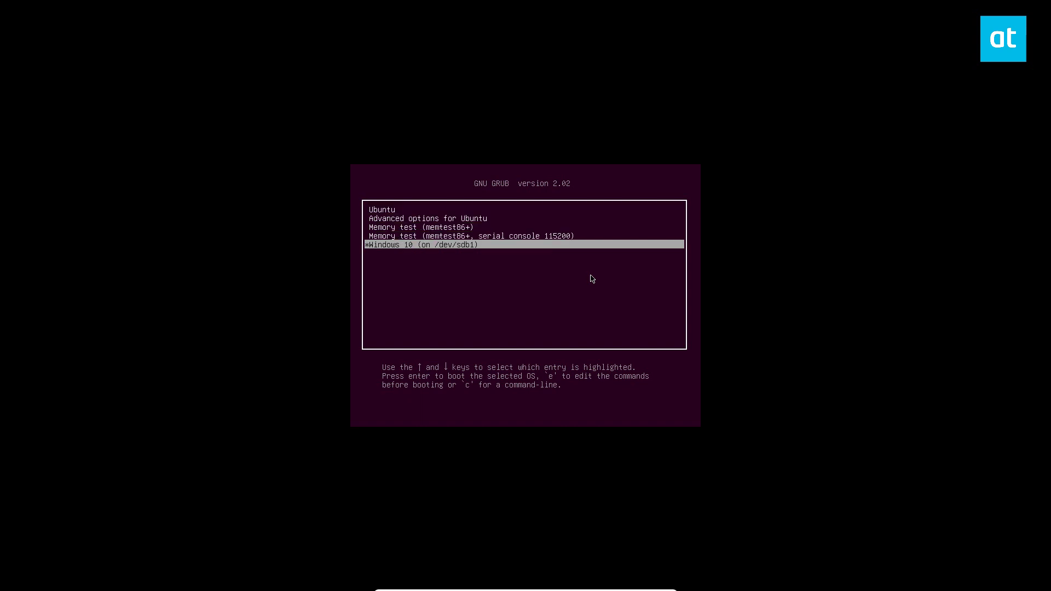
pyautogui.press('Up')
pyautogui.press('Up')
pyautogui.press('Up')
pyautogui.press('Up')
pyautogui.press('Down')
pyautogui.press('Down')
pyautogui.press('Down')
pyautogui.press('Down')
pyautogui.press('Up')
pyautogui.press('Up')
pyautogui.press('Down')
pyautogui.press('Down')
pyautogui.press('Up')
pyautogui.press('Up')
pyautogui.press('Up')
pyautogui.press('Up')
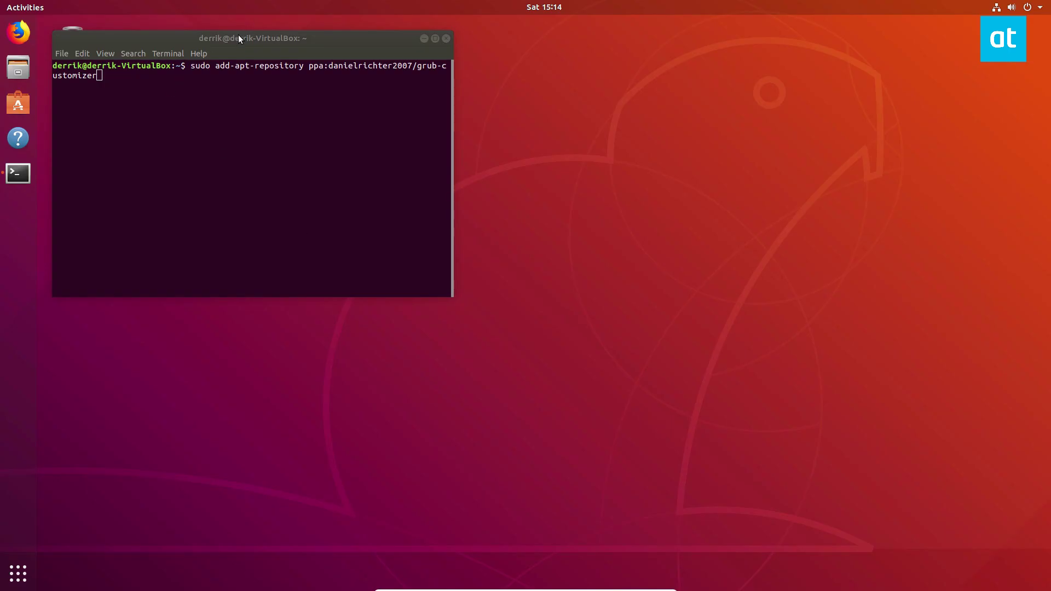
# - Add the danielrichter2007/grub-customizer PPA with sudo, then run sudo apt install grub-customizer -y
pyautogui.moveTo(238, 37); pyautogui.dragTo(374, 61)
pyautogui.press('Return')
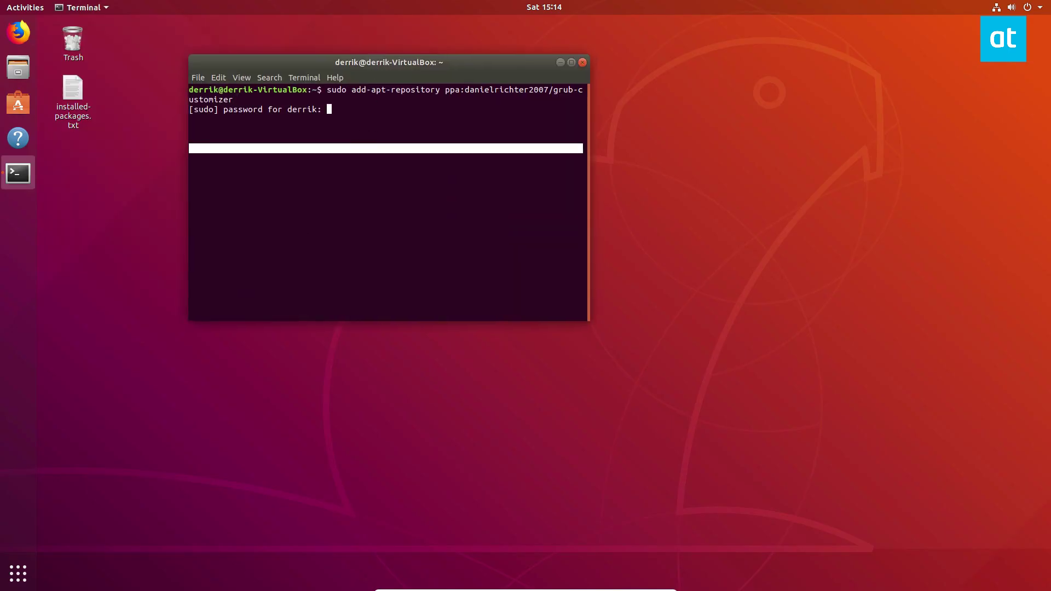
pyautogui.press('Return')
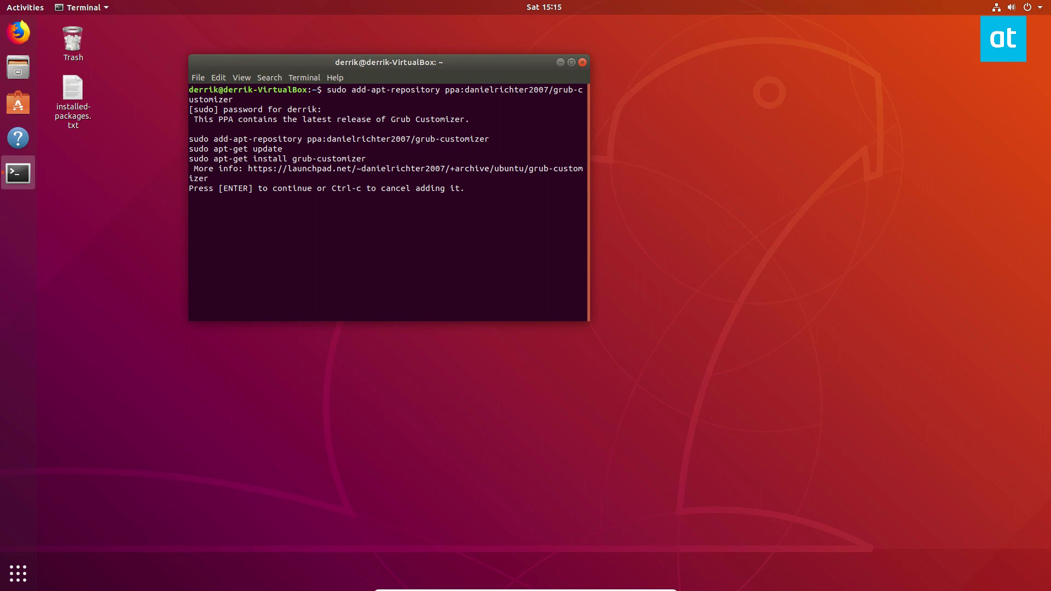
pyautogui.press('Return')
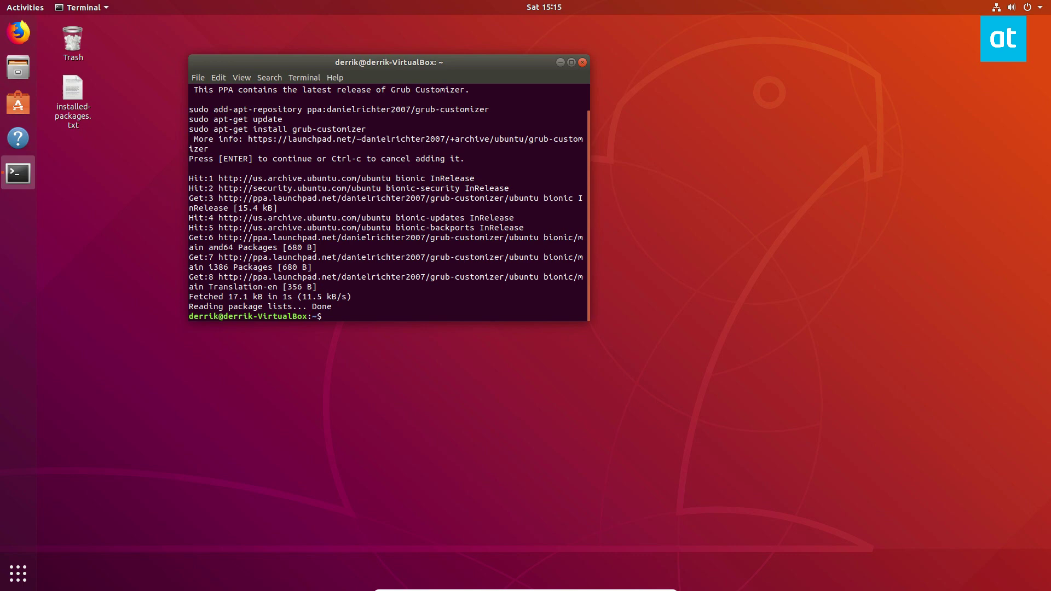
pyautogui.write('sudo apt install grub-customizer -y')
pyautogui.press('Return')
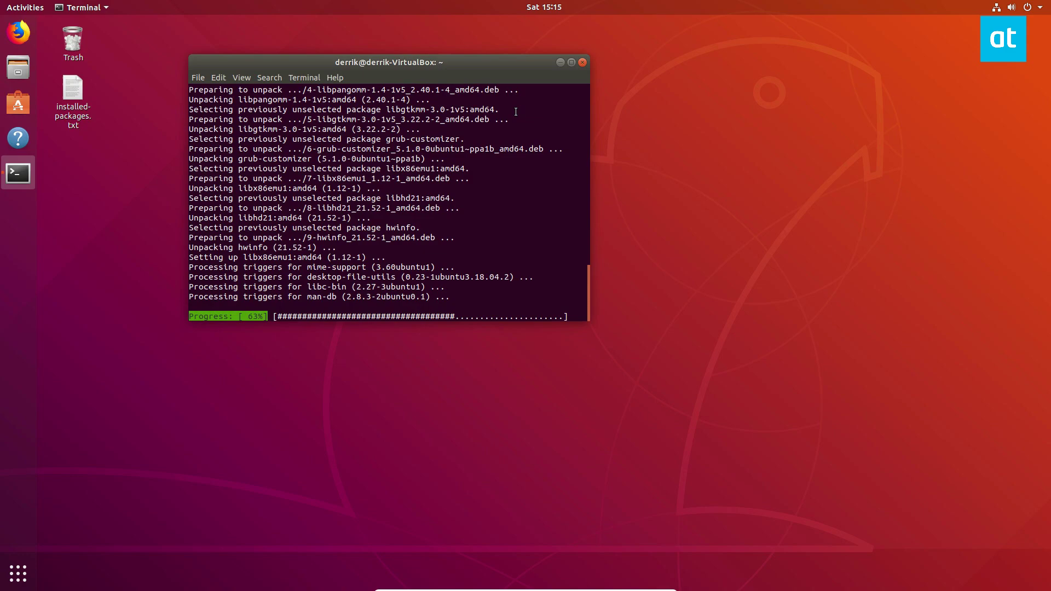
# - Search 'grub' in Show Applications and launch Grub Customizer, authenticating with the administrator password
pyautogui.click(19, 574)
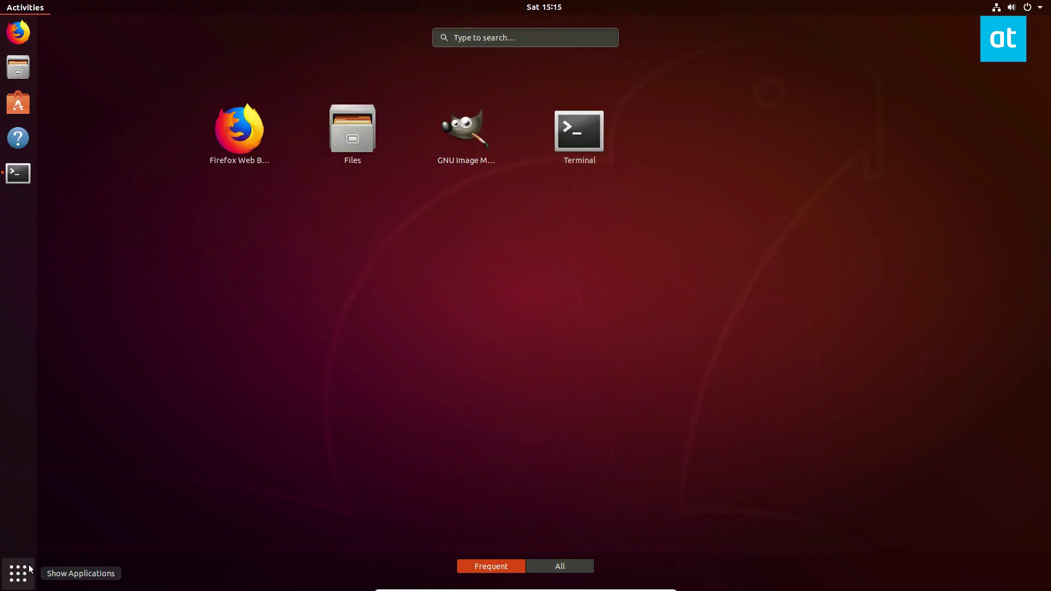
pyautogui.write('grub')
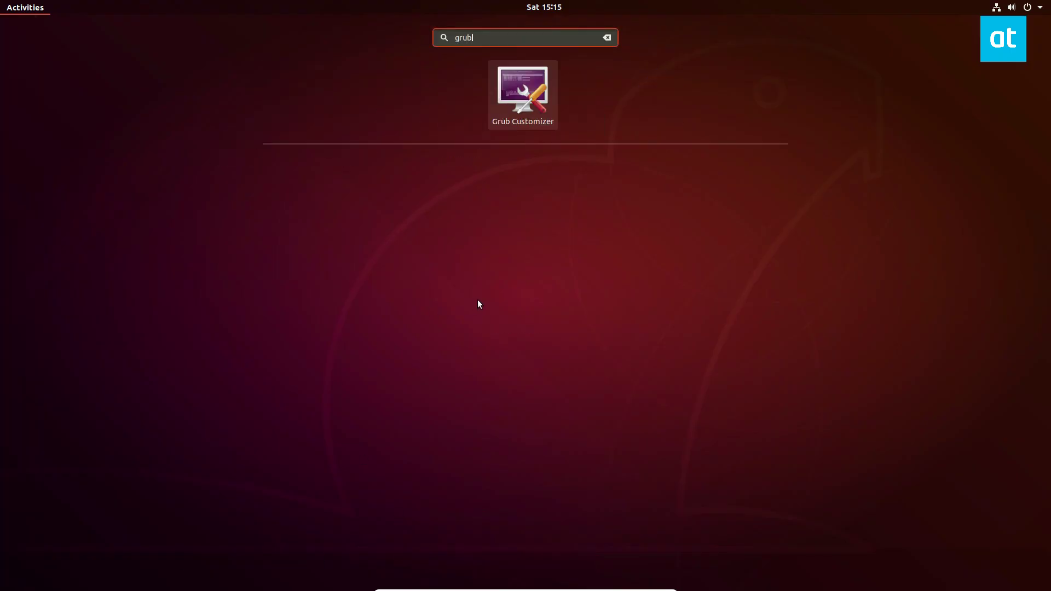
pyautogui.click(515, 69)
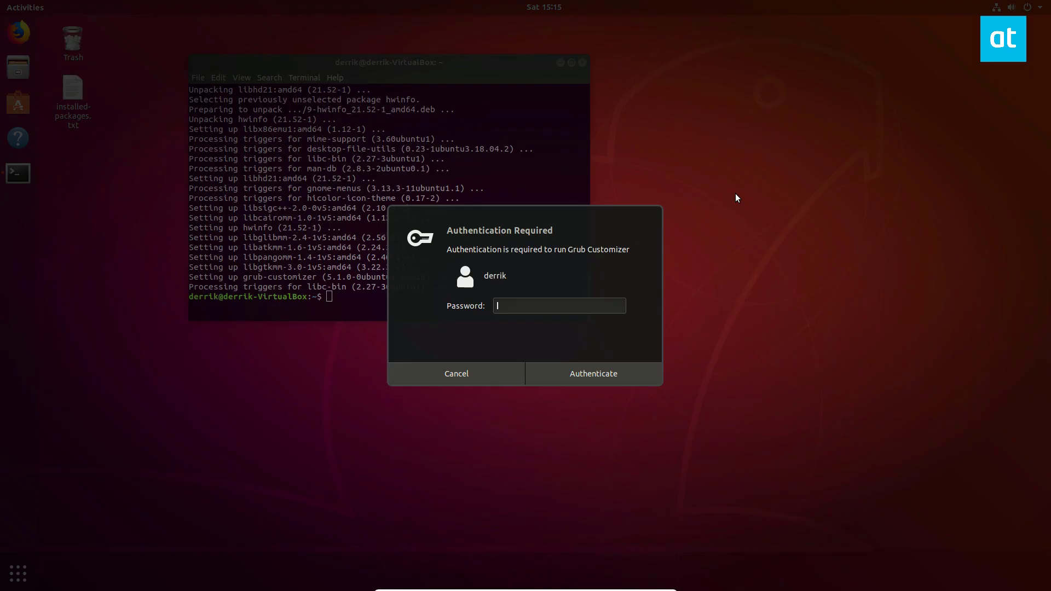
pyautogui.write('••••••••••')
pyautogui.press('Return')
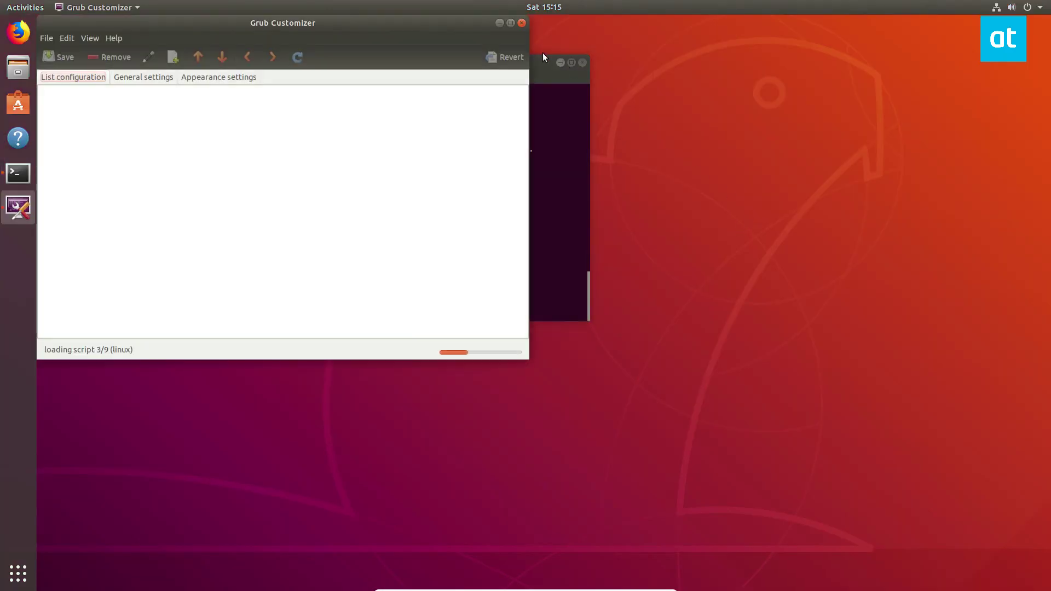
# - Maximize Grub Customizer, check the serial-console memory test entry unchanged, and save the configuration
pyautogui.click(510, 23)
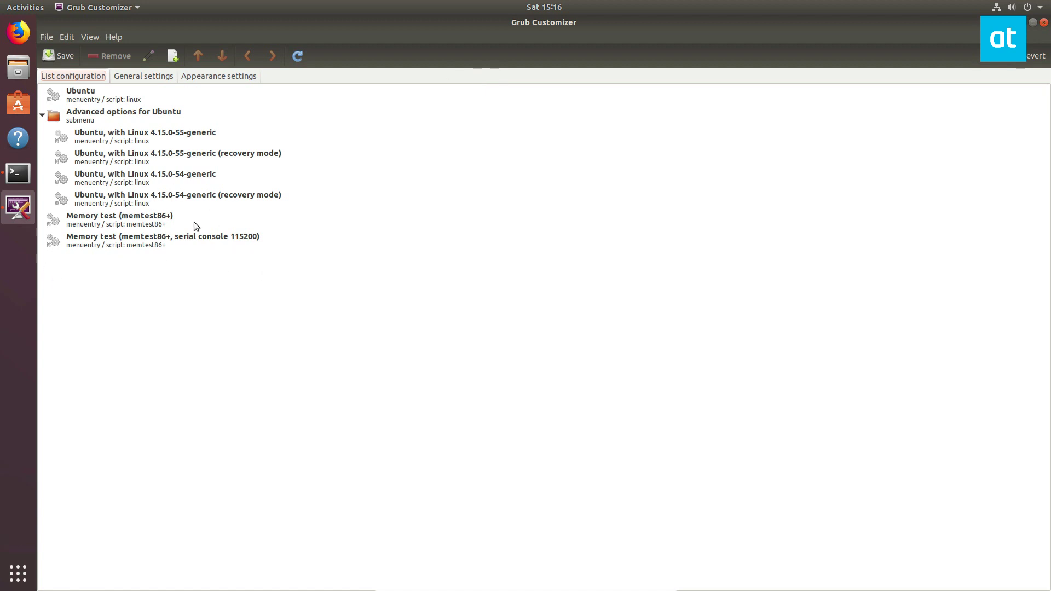
pyautogui.rightClick(147, 243)
pyautogui.click(504, 386)
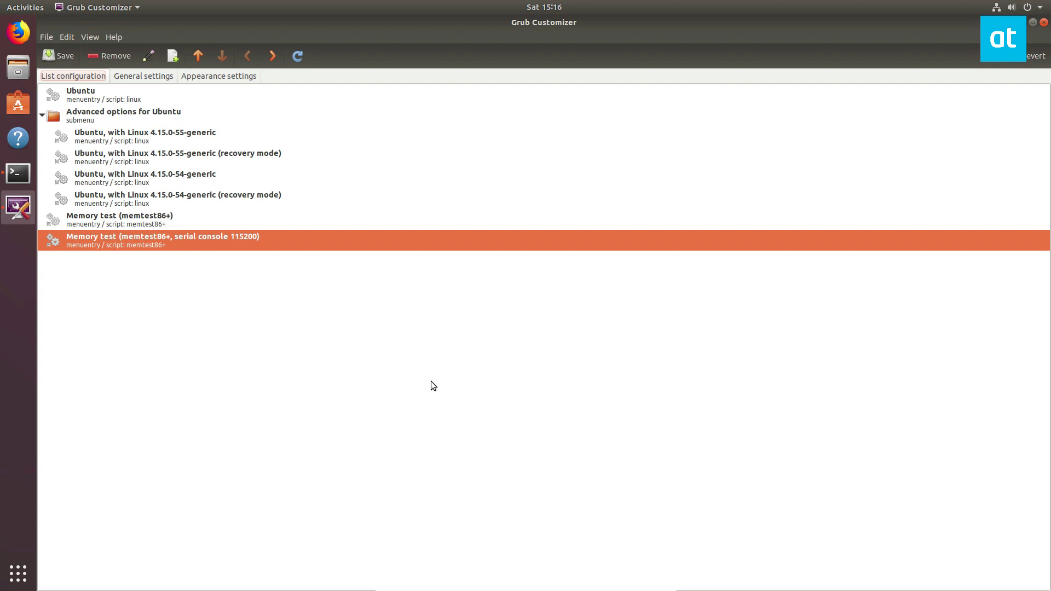
pyautogui.click(65, 55)
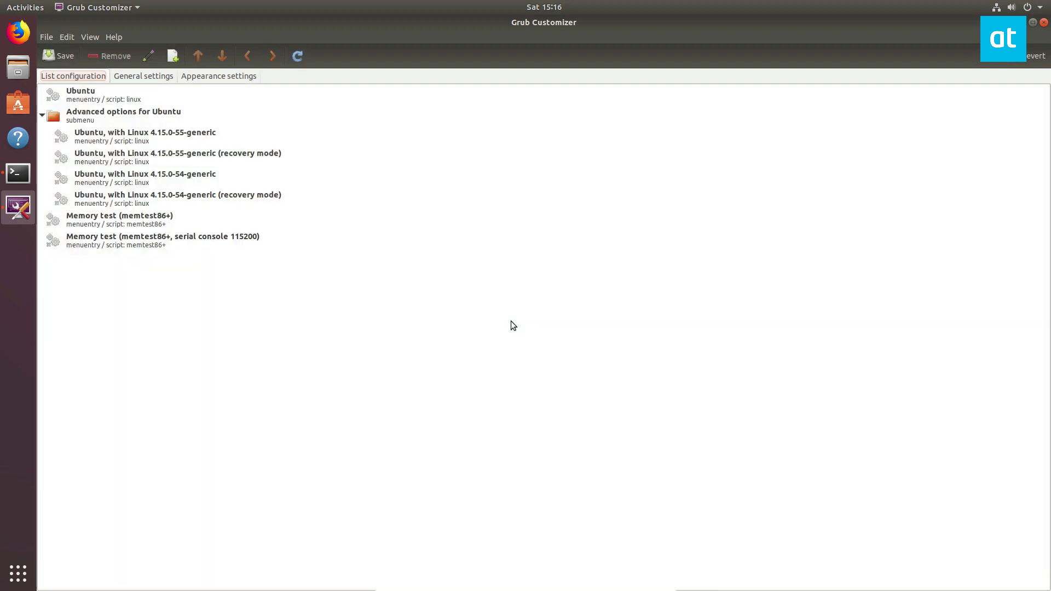
# - Close Grub Customizer and run sudo update-grub in Terminal, selecting the found-image output lines
pyautogui.click(1044, 22)
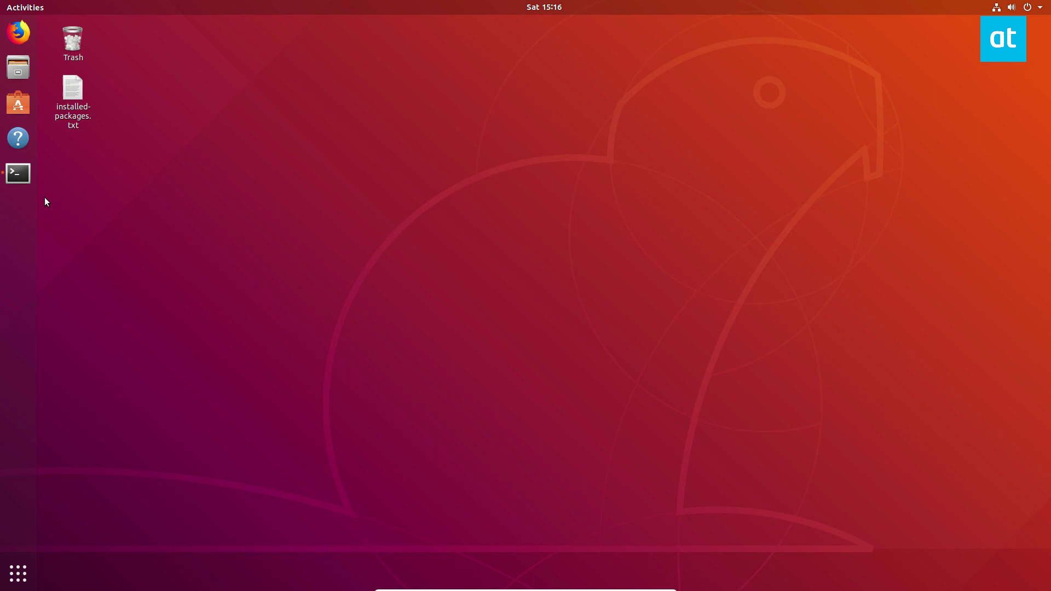
pyautogui.click(15, 180)
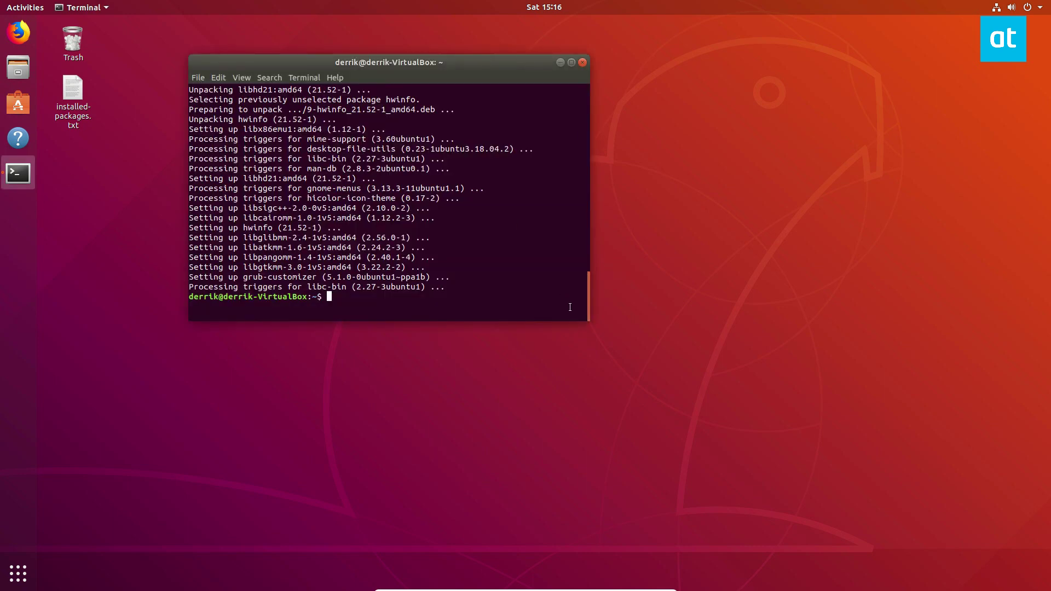
pyautogui.write('sudo update-grub')
pyautogui.press('Return')
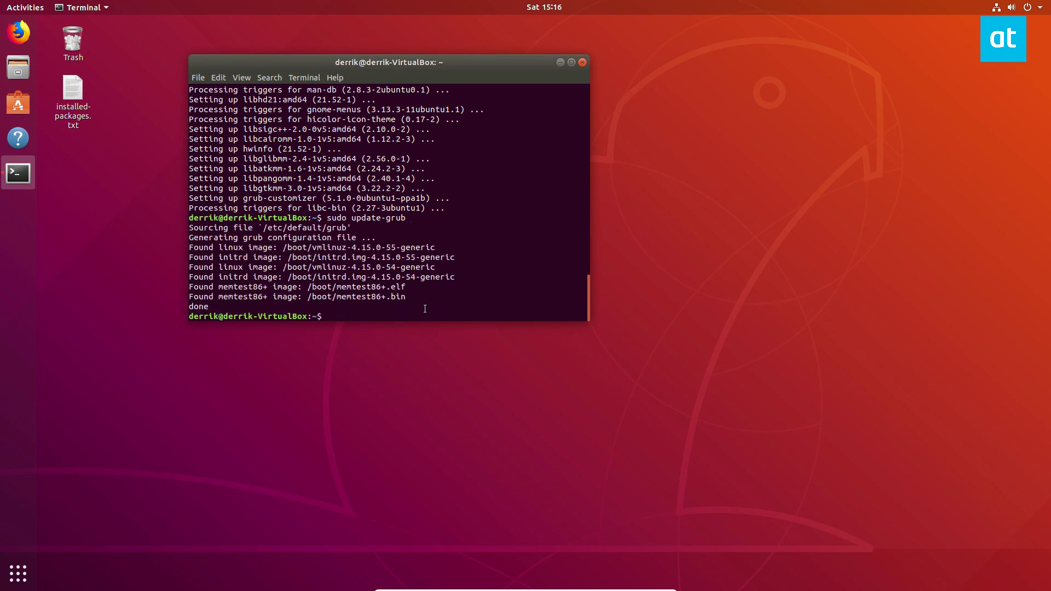
pyautogui.moveTo(438, 298); pyautogui.dragTo(187, 297)
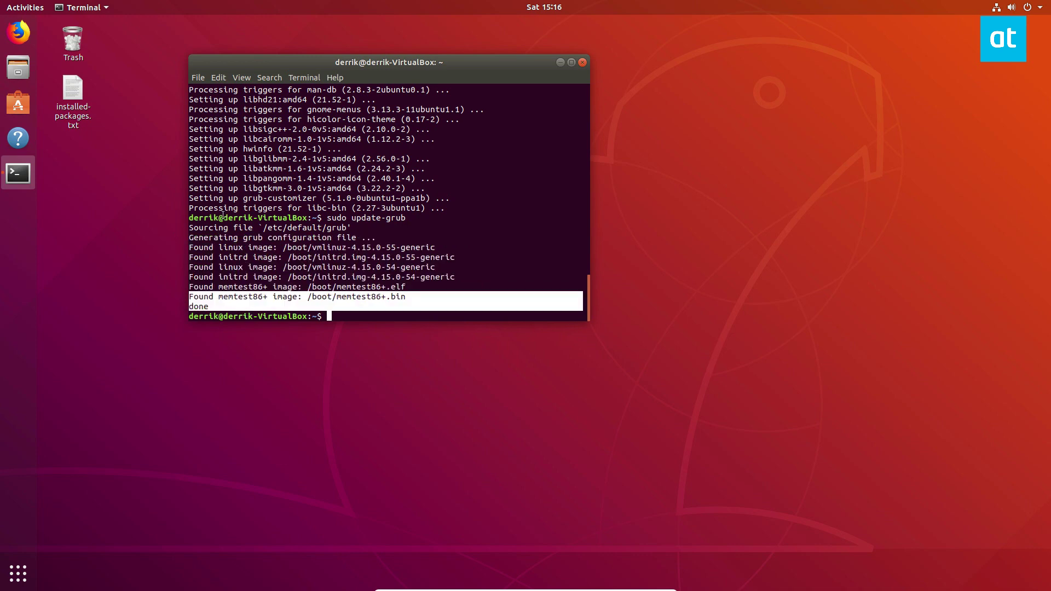
# - Restart the computer from the system menu's Power Off options
pyautogui.click(1047, 4)
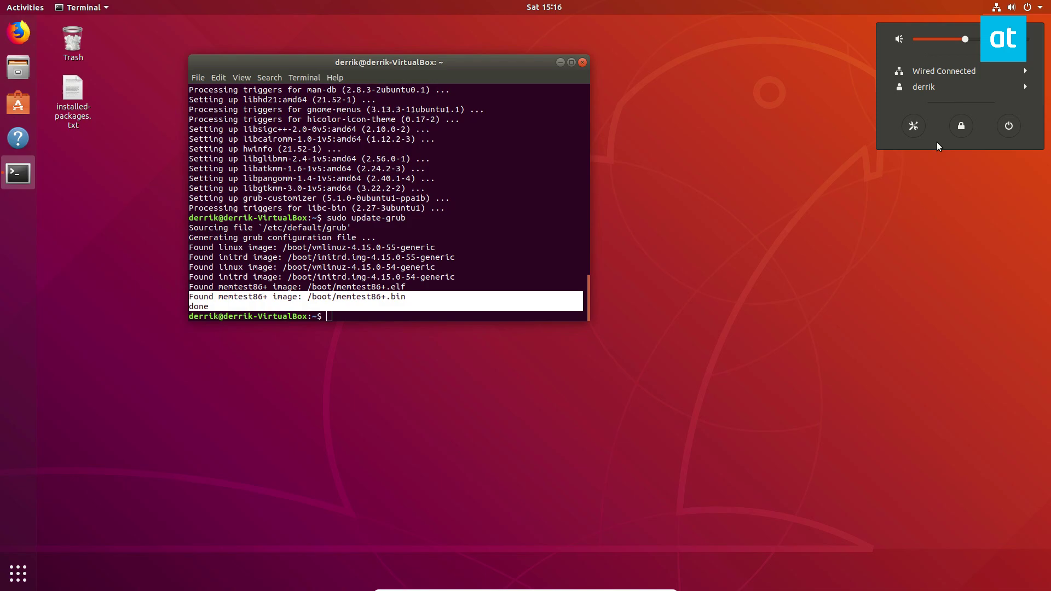
pyautogui.click(1014, 124)
pyautogui.click(553, 334)
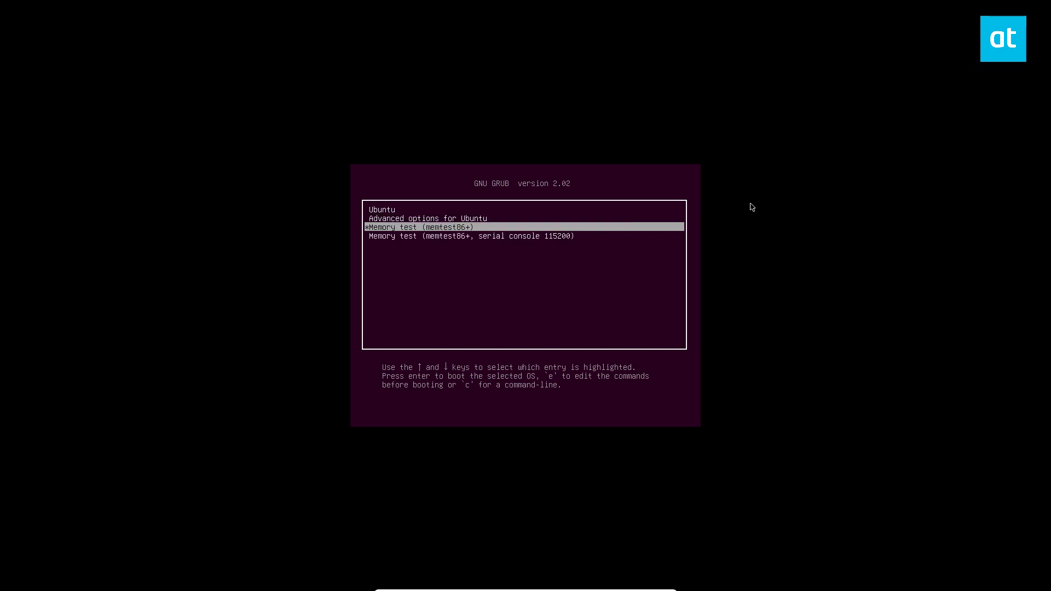
pyautogui.press('Down')
pyautogui.press('Down')
pyautogui.press('Down')
pyautogui.press('Up')
pyautogui.press('Up')
pyautogui.press('Up')
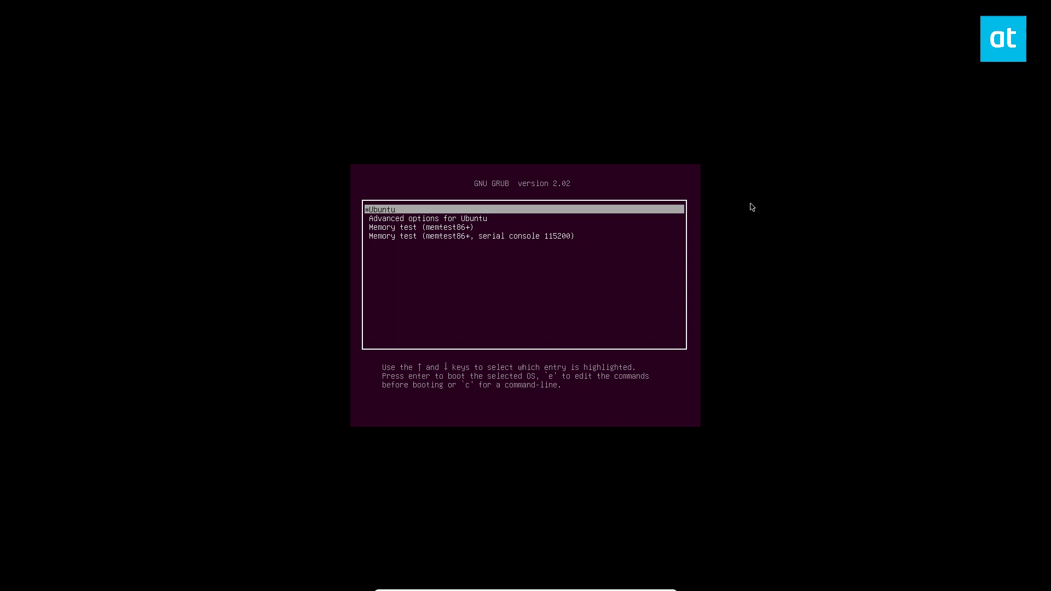
# - Browse Ubuntu, Advanced options and both memtest86+ entries, confirming Windows 10 no longer appears
pyautogui.press('Down')
pyautogui.press('Down')
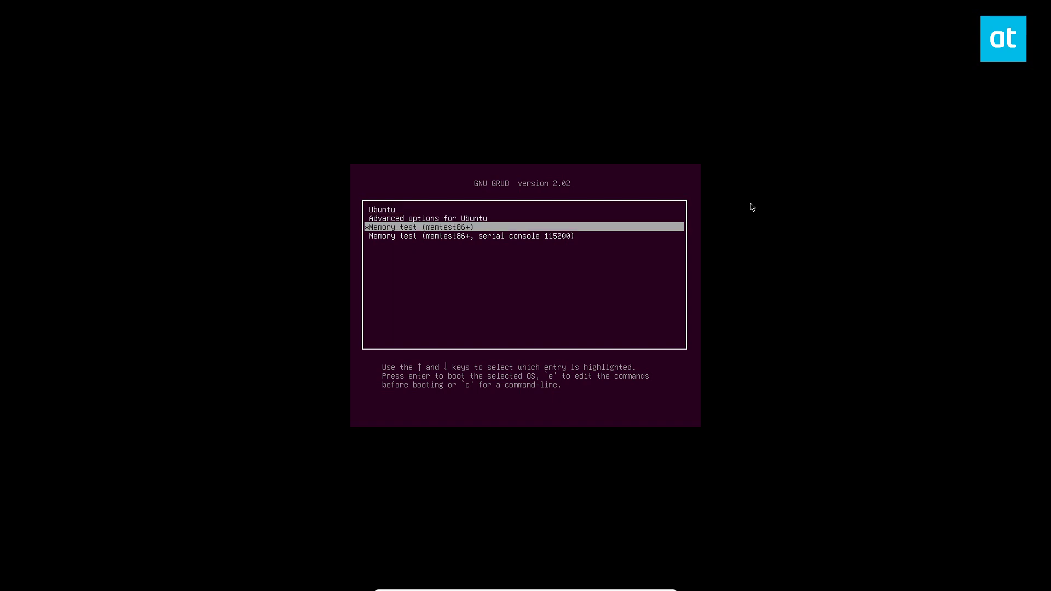
pyautogui.press('Down')
pyautogui.press('Up')
pyautogui.press('Up')
pyautogui.press('Up')
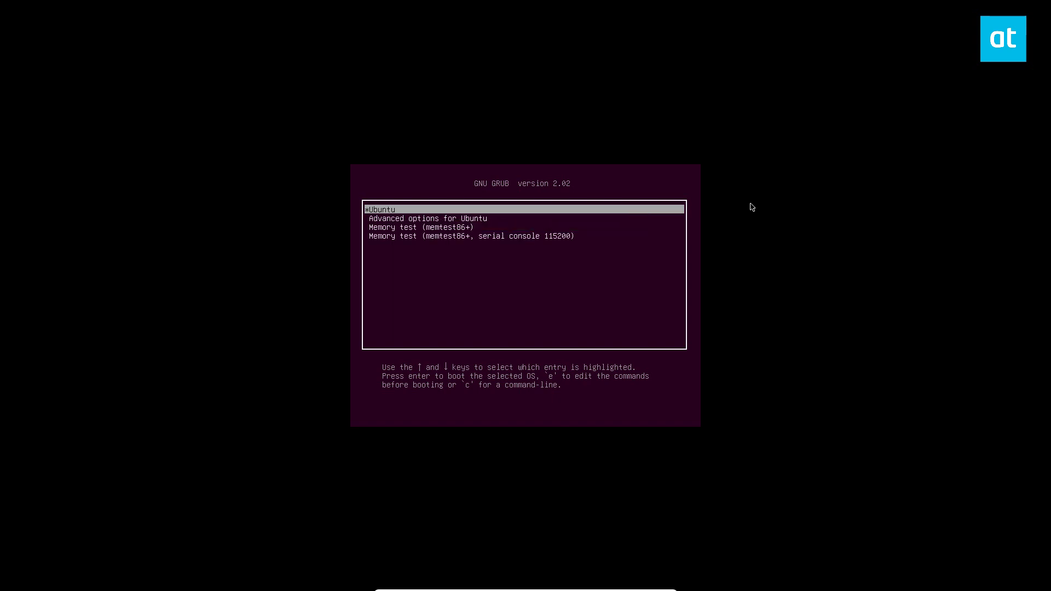
pyautogui.press('Down')
pyautogui.press('Down')
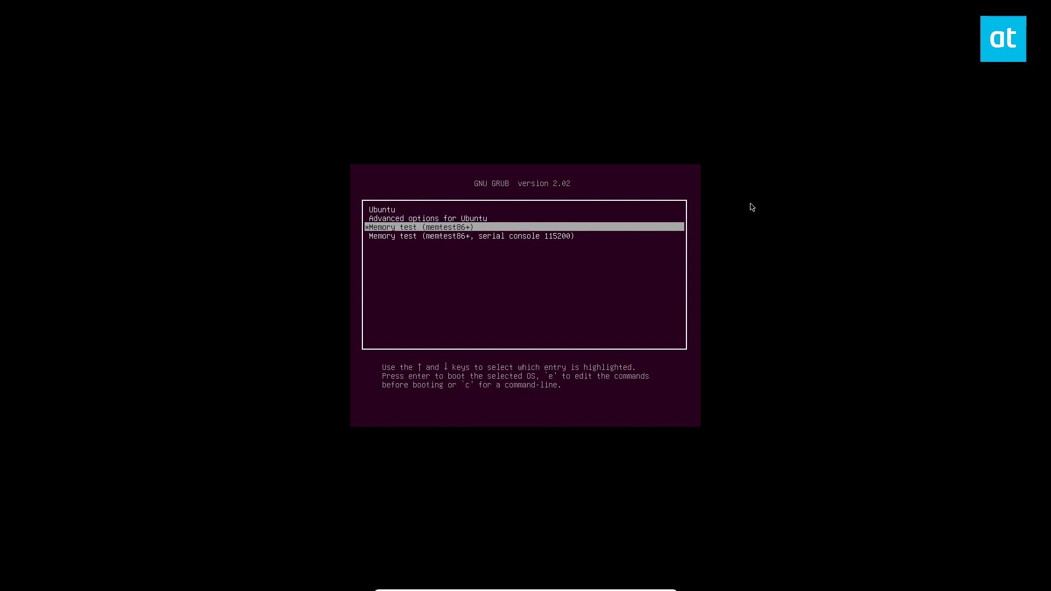
pyautogui.press('Up')
pyautogui.press('Up')
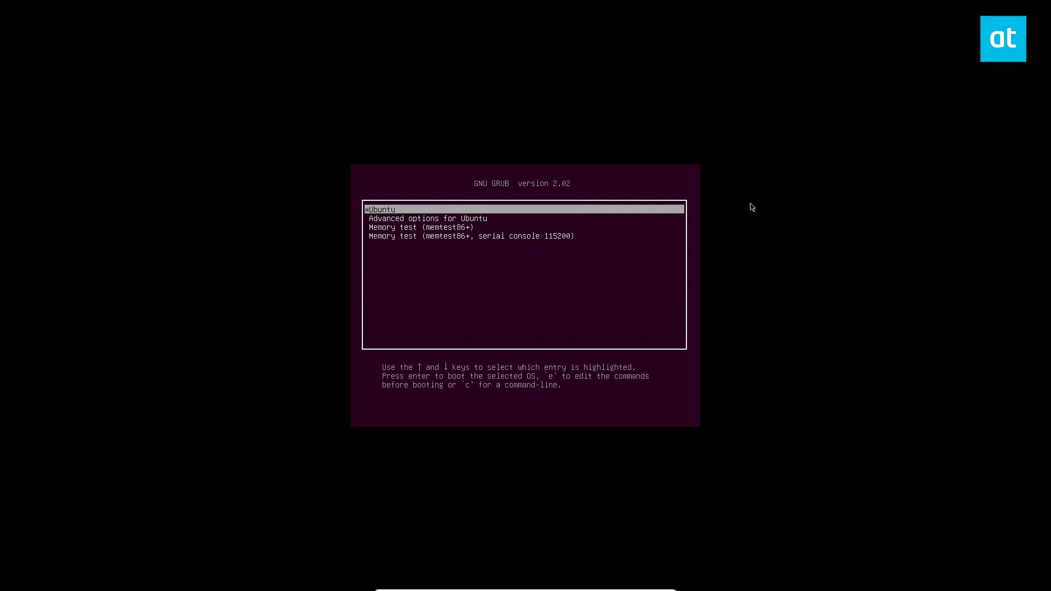
pyautogui.press('Down')
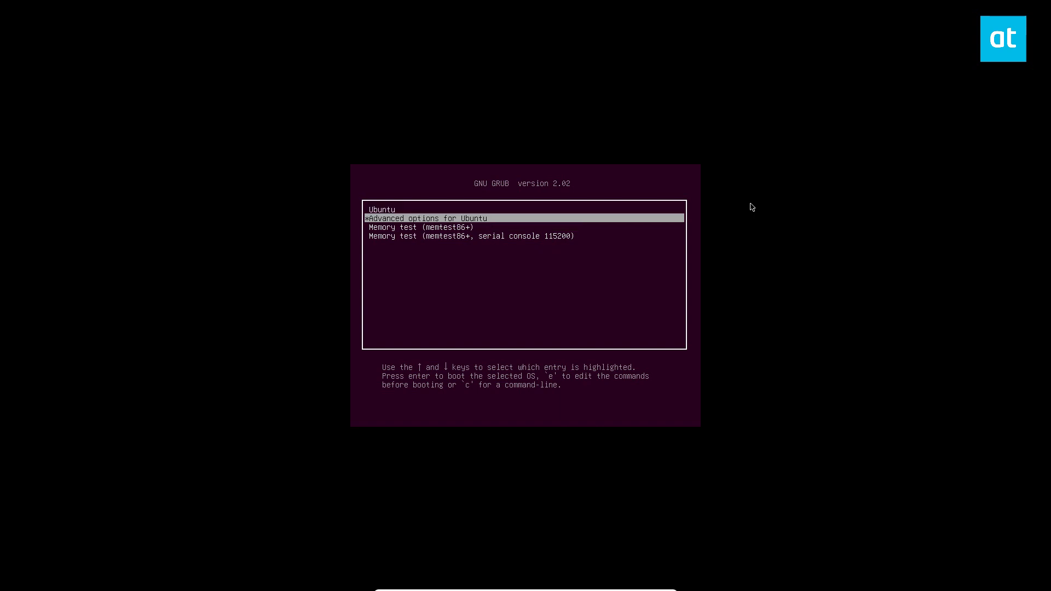
pyautogui.press('Up')
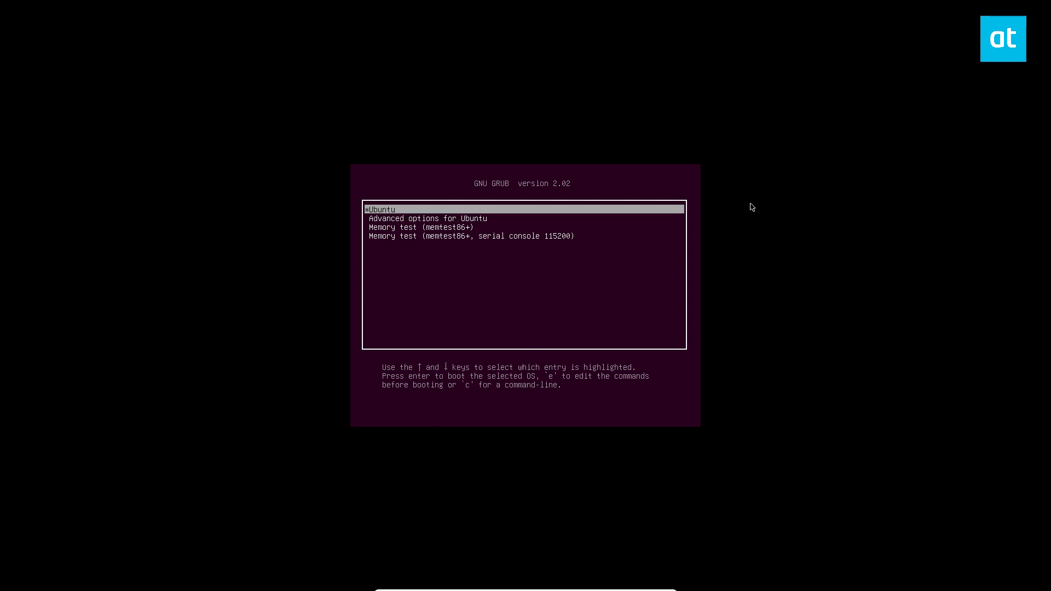